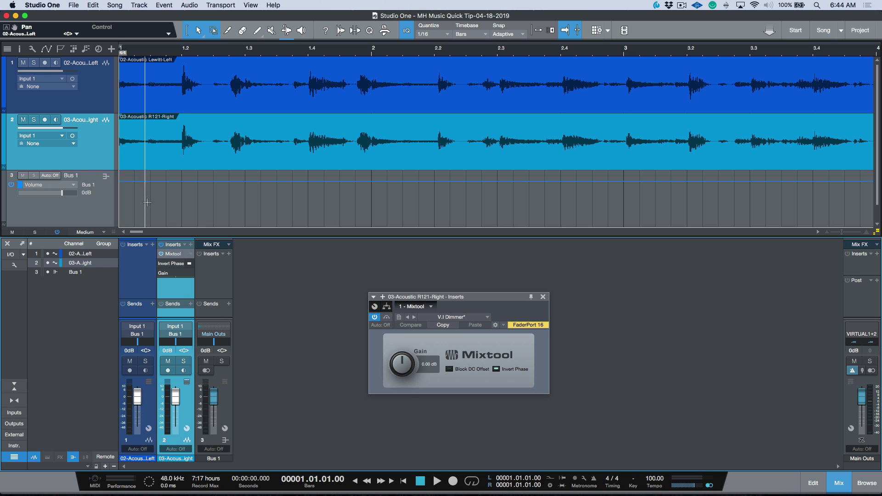
# - Bypass Mixtool, pan the guitars hard left and right, audition, then re-enable Mixtool and centre the right guitar
pyautogui.click(162, 254)
pyautogui.moveTo(179, 346); pyautogui.dragTo(268, 354)
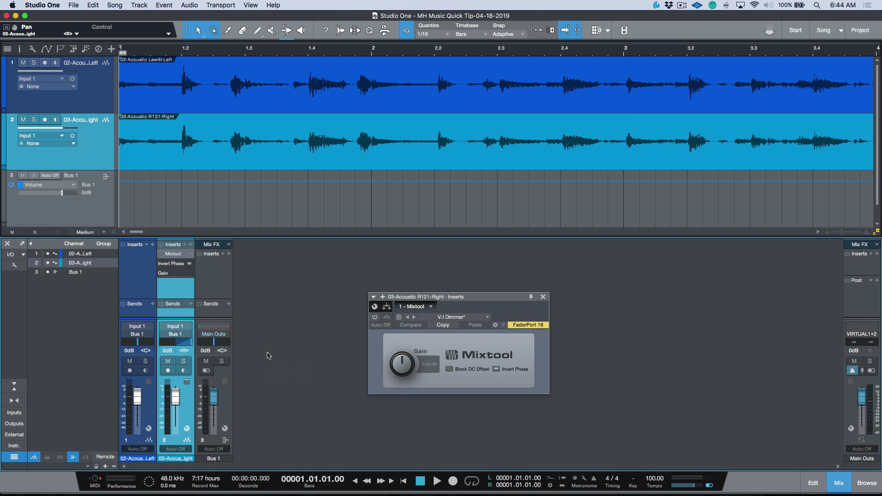
pyautogui.moveTo(140, 345); pyautogui.dragTo(75, 345)
pyautogui.press('space')
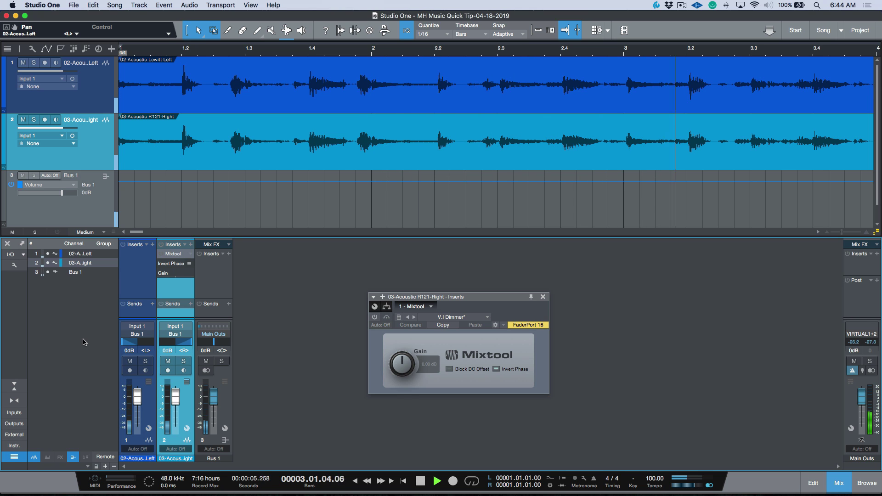
pyautogui.press('space')
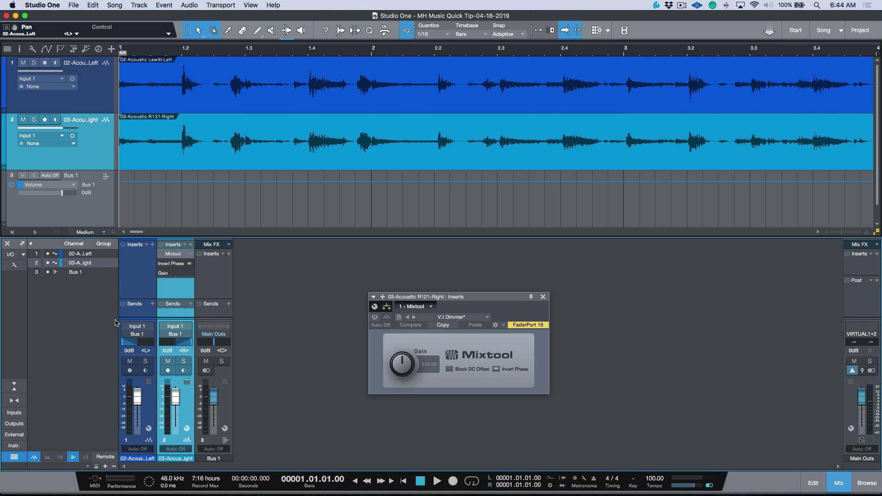
pyautogui.click(161, 253)
pyautogui.keyDown('alt'); pyautogui.click(180, 344); pyautogui.keyUp('alt')
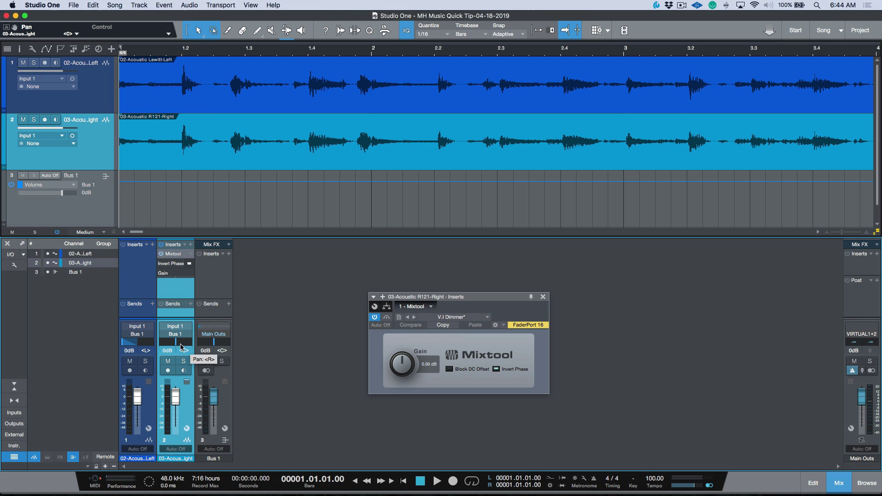
# - Reset channel 1's pan from L to C
pyautogui.keyDown('alt'); pyautogui.click(133, 343); pyautogui.keyUp('alt')
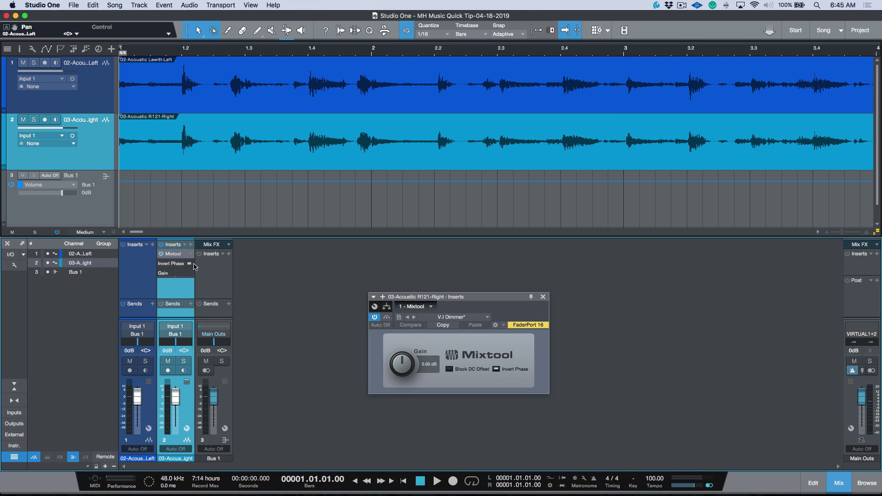
pyautogui.click(189, 263)
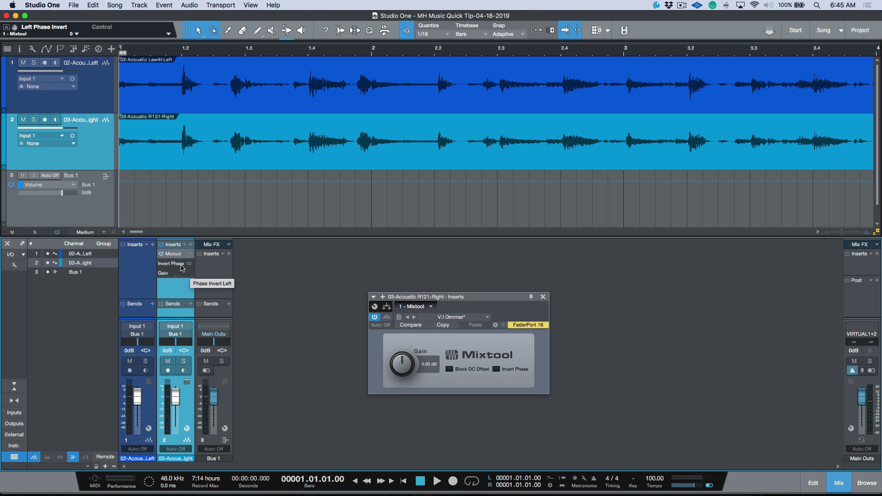
pyautogui.press('space')
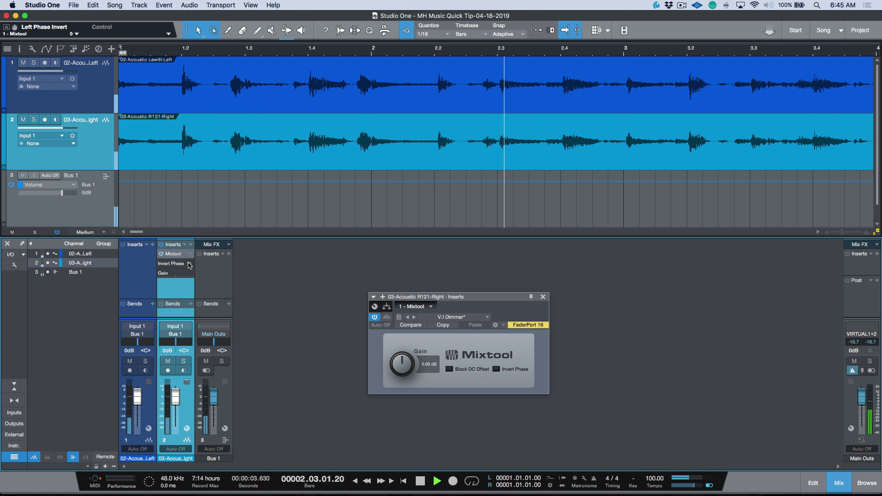
pyautogui.click(190, 265)
pyautogui.press('space')
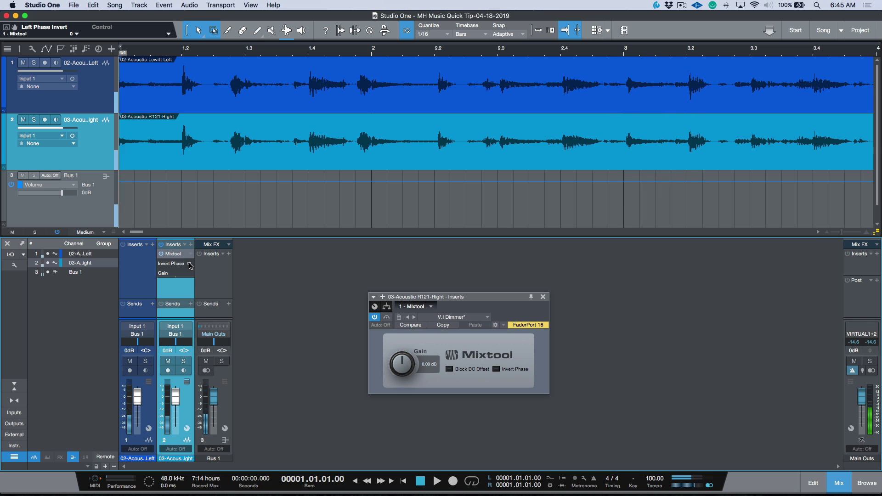
pyautogui.press('space')
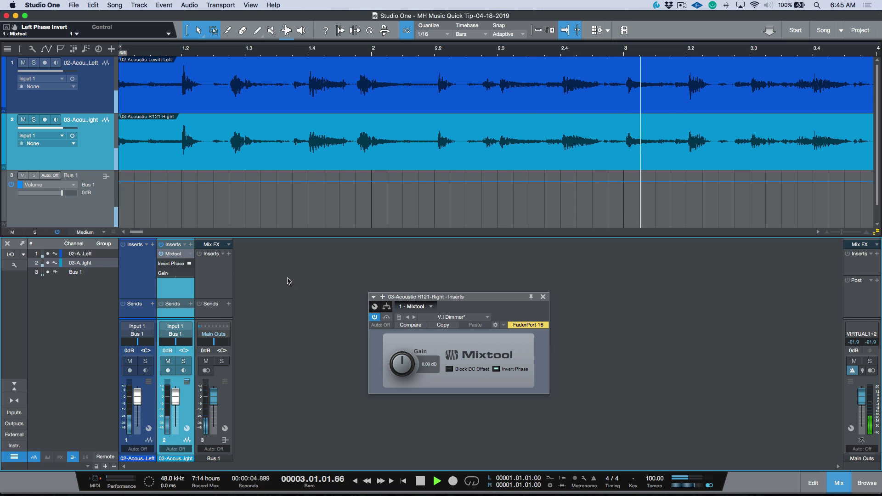
pyautogui.press('space')
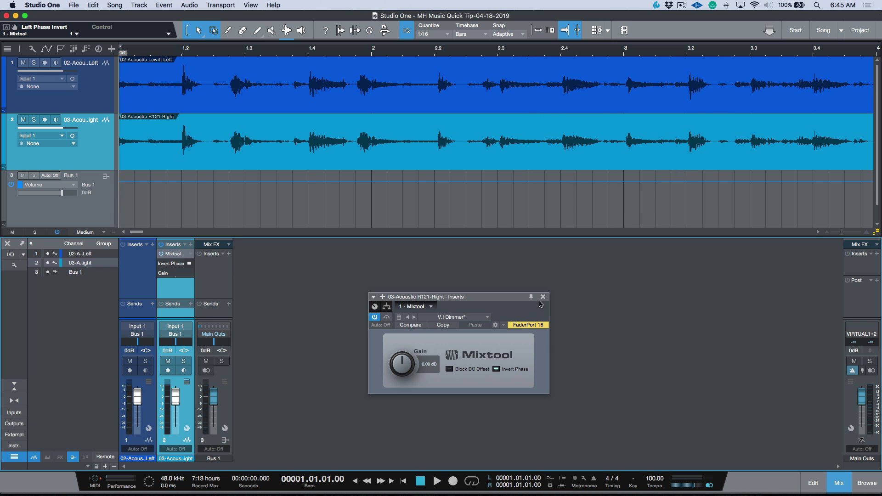
# - Zoom in on the guitars' first note, make both lanes taller, and close the inserts window
pyautogui.click(180, 52)
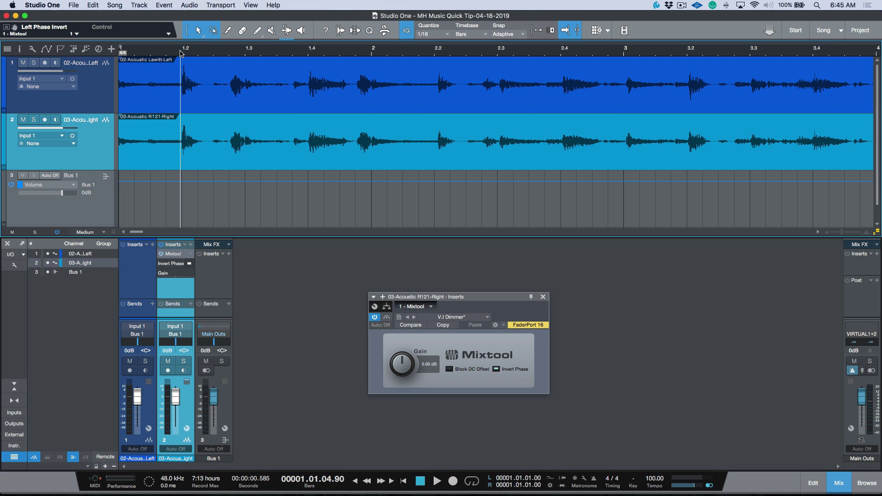
pyautogui.moveTo(180, 51); pyautogui.dragTo(203, 70)
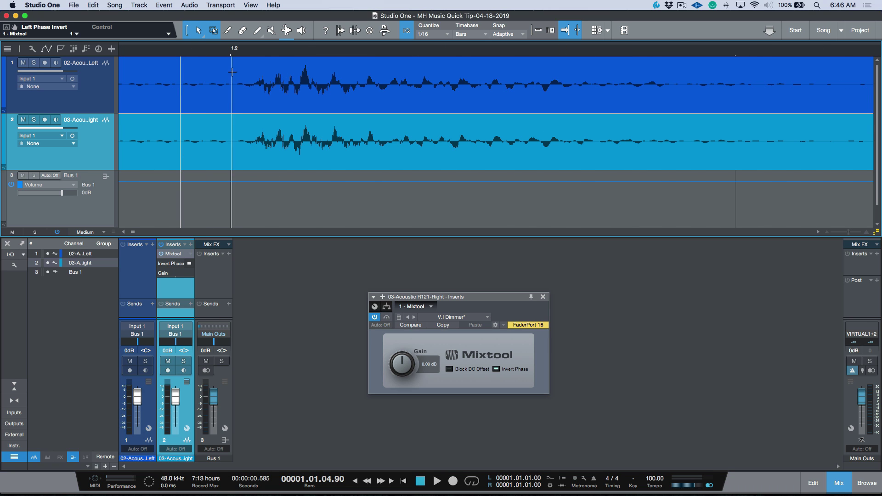
pyautogui.click(93, 98)
pyautogui.hotkey('shift', 'e')
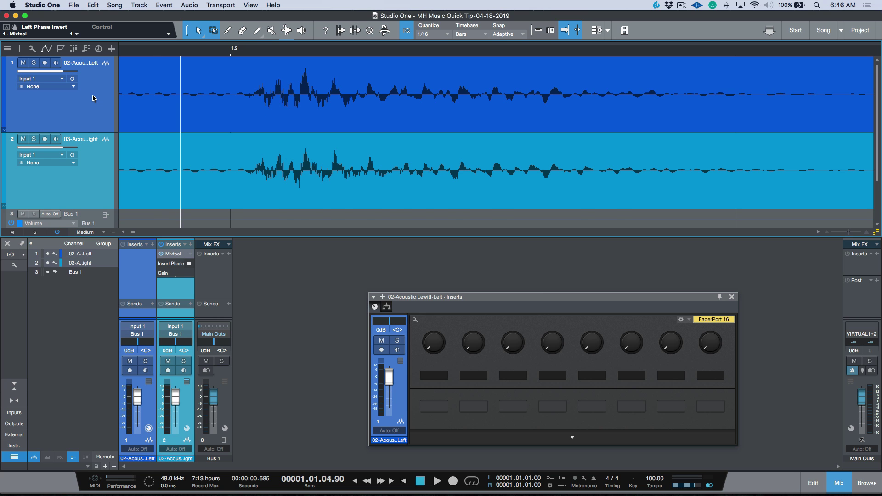
pyautogui.click(732, 297)
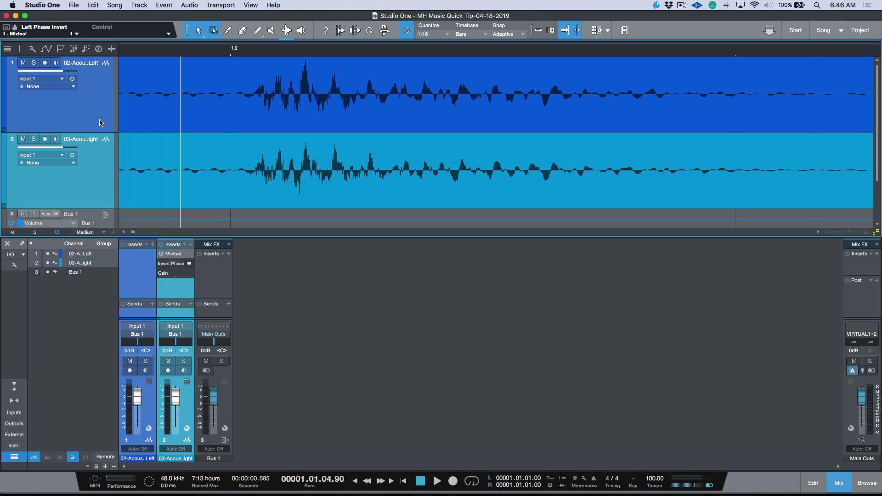
# - Turn on 'Enable crosshair cursor for tools' and deselect the left guitar track
pyautogui.click(32, 48)
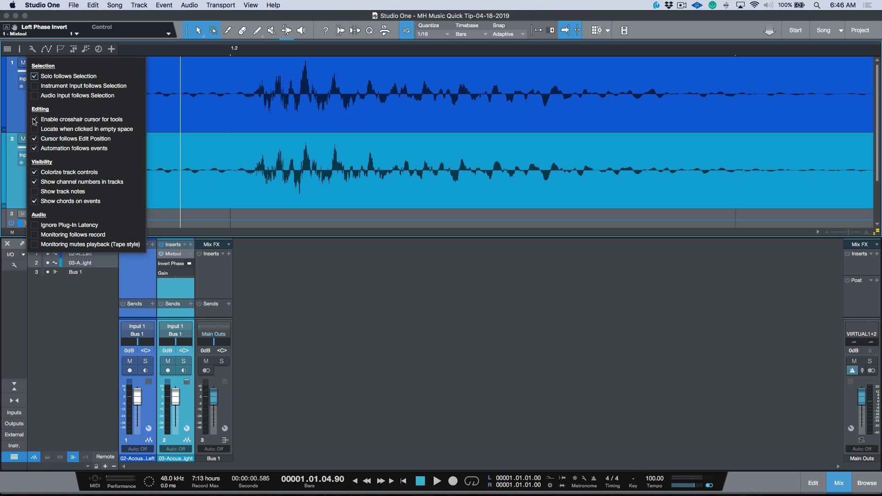
pyautogui.click(390, 293)
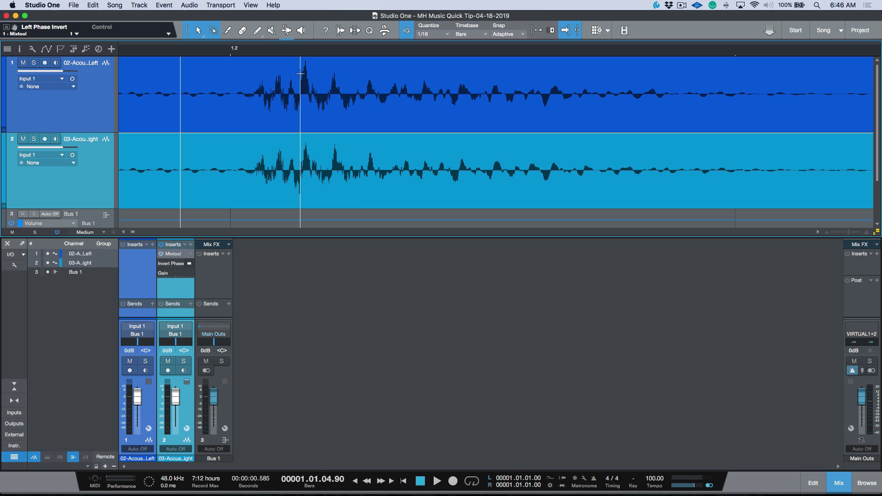
pyautogui.click(349, 192)
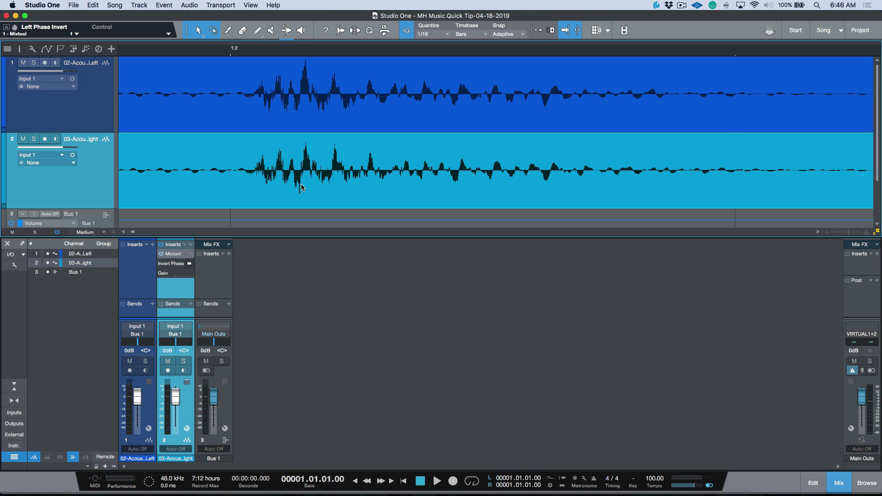
# - Select and delete the lead-in at the start of the right guitar clip
pyautogui.hscroll(-5, 301, 184)
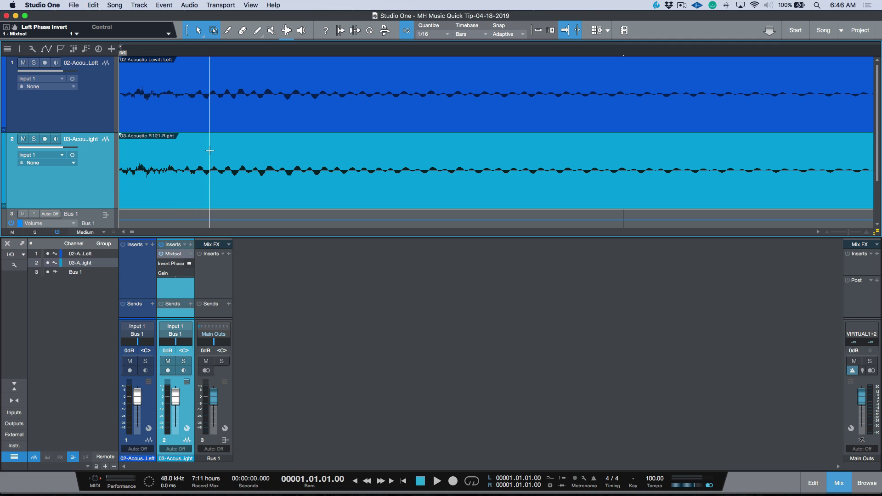
pyautogui.moveTo(210, 150); pyautogui.dragTo(118, 171)
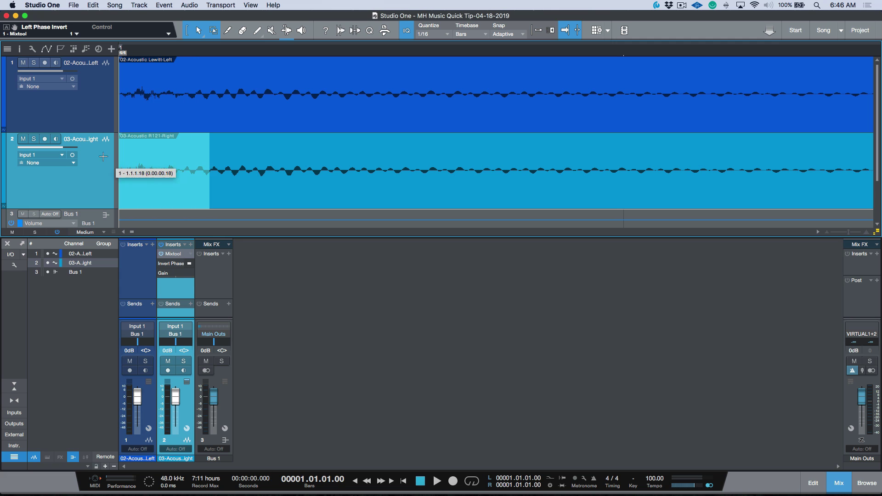
pyautogui.press('Delete')
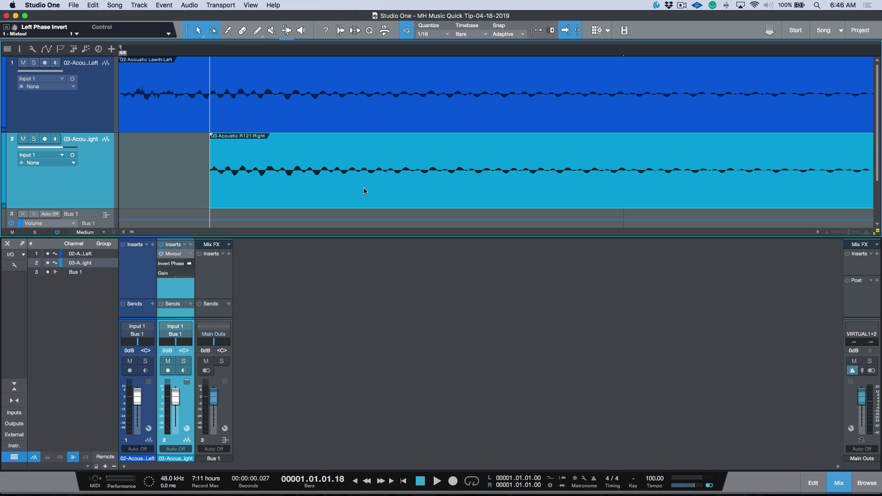
# - Locate the clip end, delete the right guitar's tail, and return the playhead to the start
pyautogui.click(226, 5)
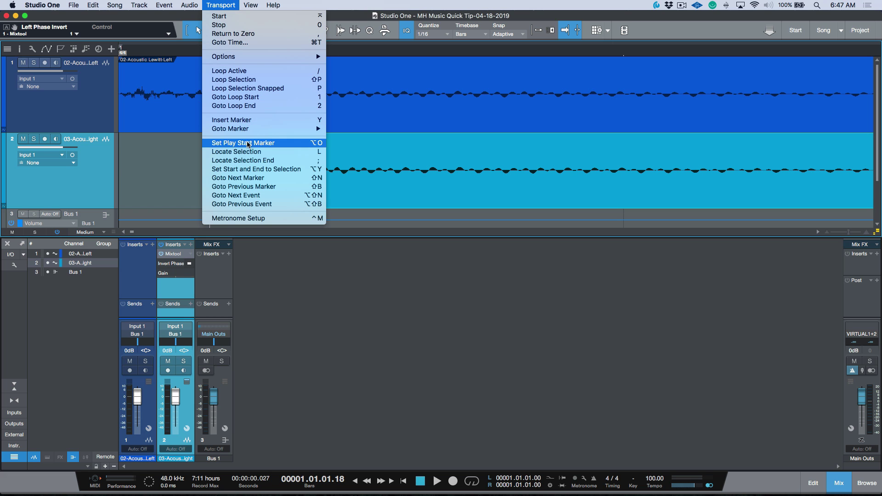
pyautogui.click(255, 163)
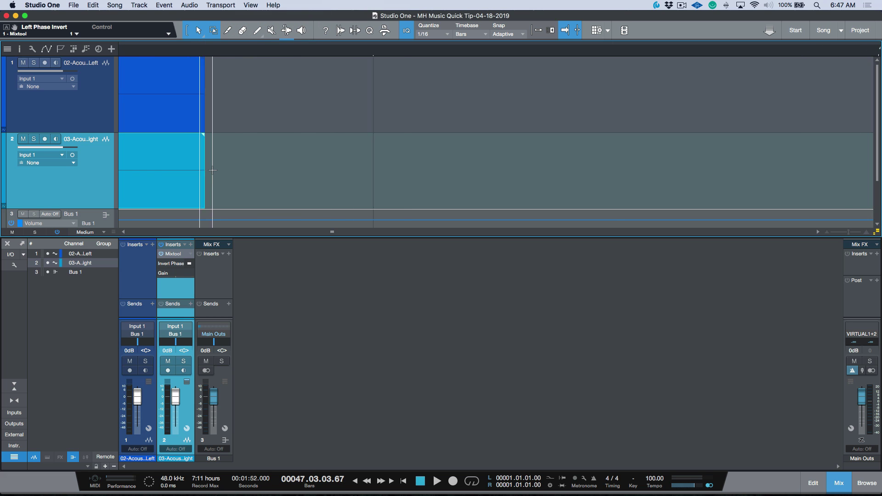
pyautogui.moveTo(214, 178); pyautogui.dragTo(159, 171)
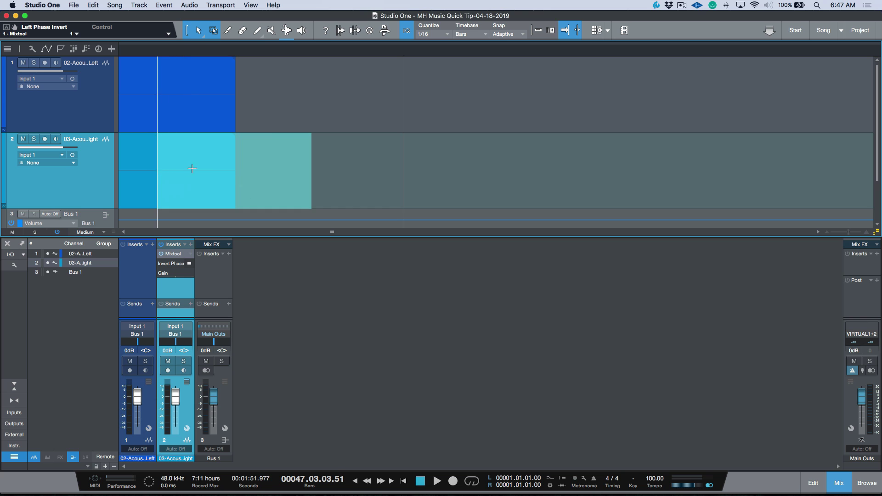
pyautogui.press('Delete')
pyautogui.press('Return')
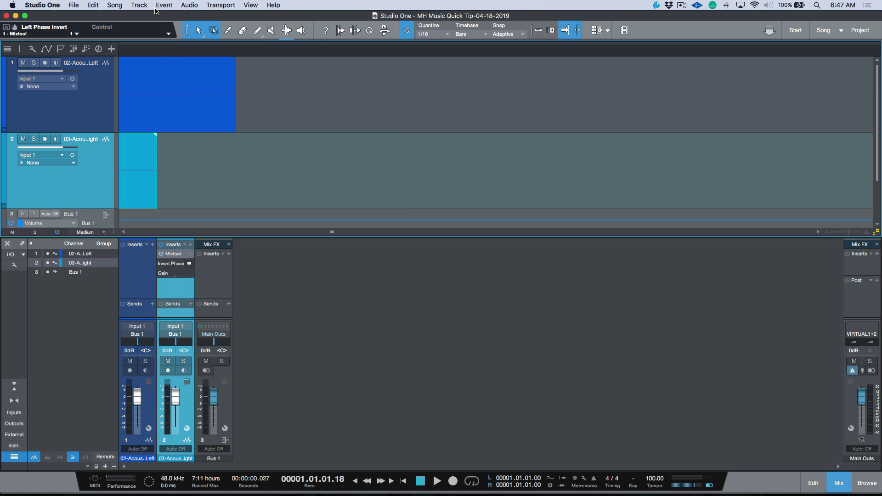
pyautogui.click(217, 6)
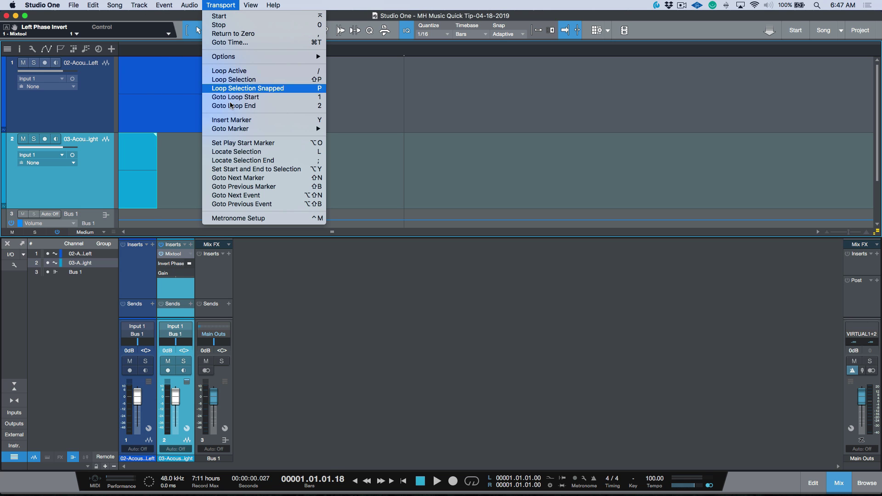
pyautogui.click(235, 153)
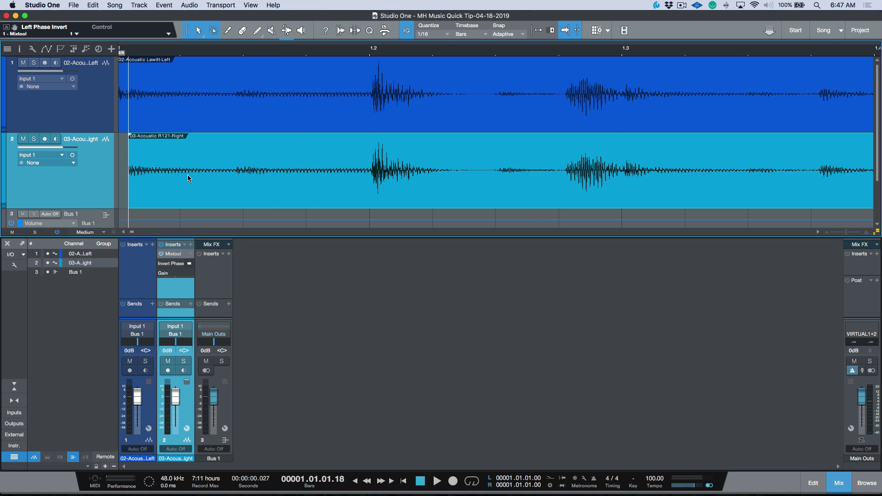
# - Trim the right guitar clip's start to about bar 1.2, zoom in, and undo a trial nudge
pyautogui.moveTo(126, 178); pyautogui.dragTo(370, 177)
pyautogui.moveTo(375, 54); pyautogui.dragTo(370, 95)
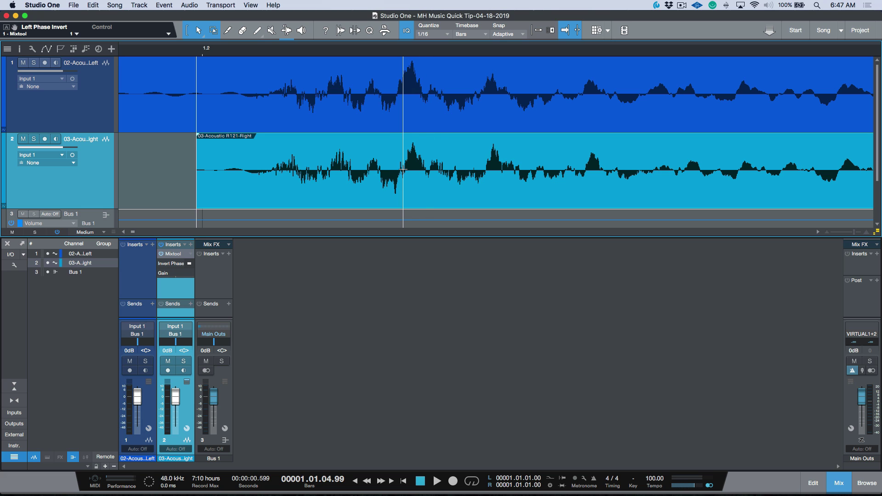
pyautogui.moveTo(421, 187); pyautogui.dragTo(414, 188)
pyautogui.press('super+z')
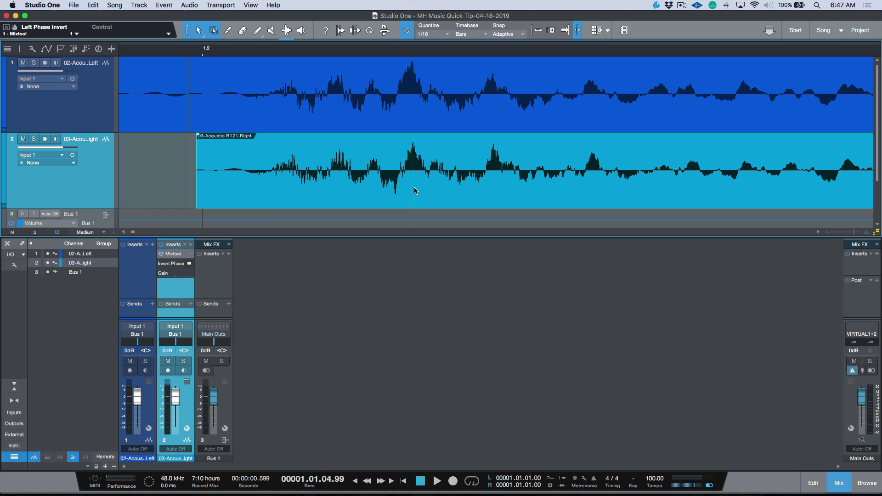
# - Zoom further in and slide the right guitar audio earlier to line up a shared peak
pyautogui.moveTo(402, 51); pyautogui.dragTo(402, 75)
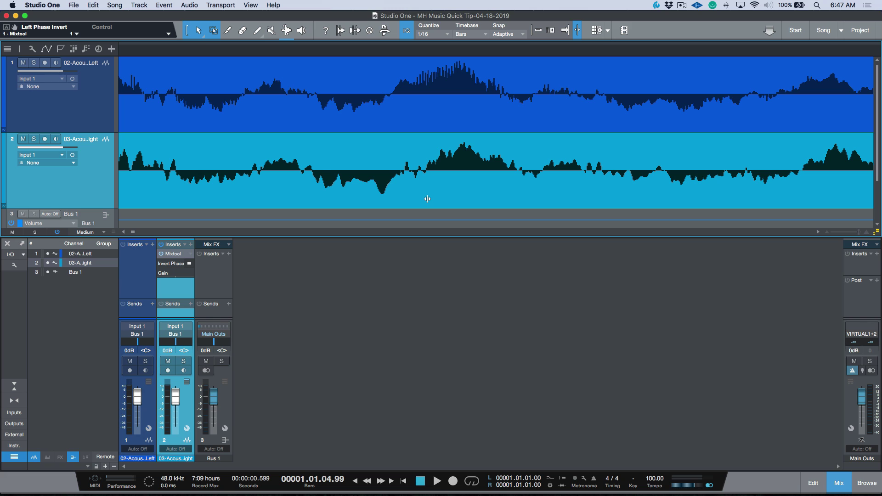
pyautogui.click(427, 199)
pyautogui.moveTo(427, 199); pyautogui.dragTo(406, 200)
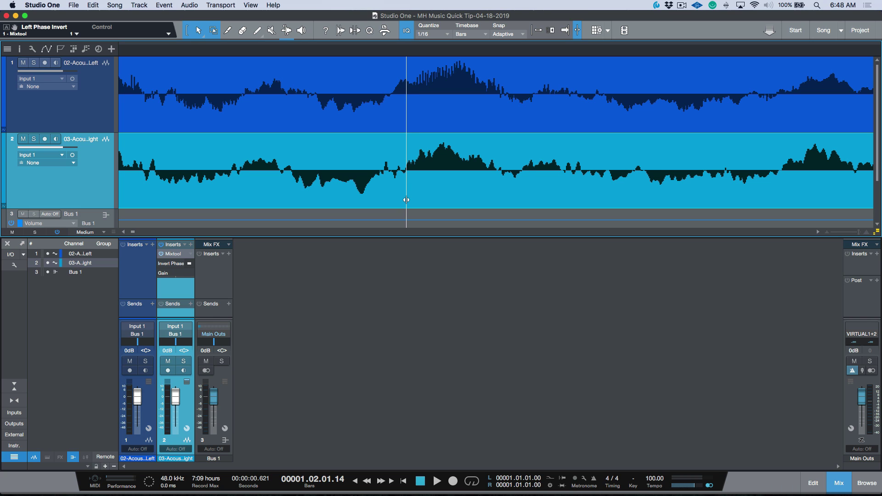
pyautogui.press('w')
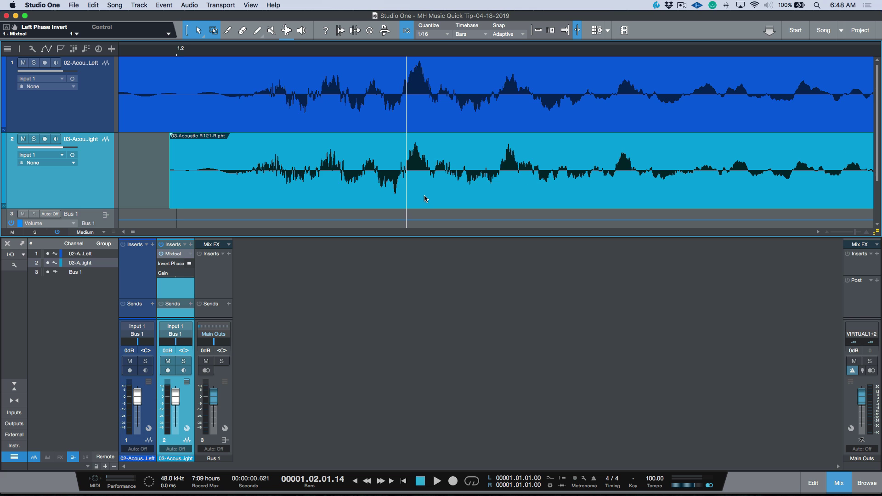
pyautogui.hscroll(5, 524, 147)
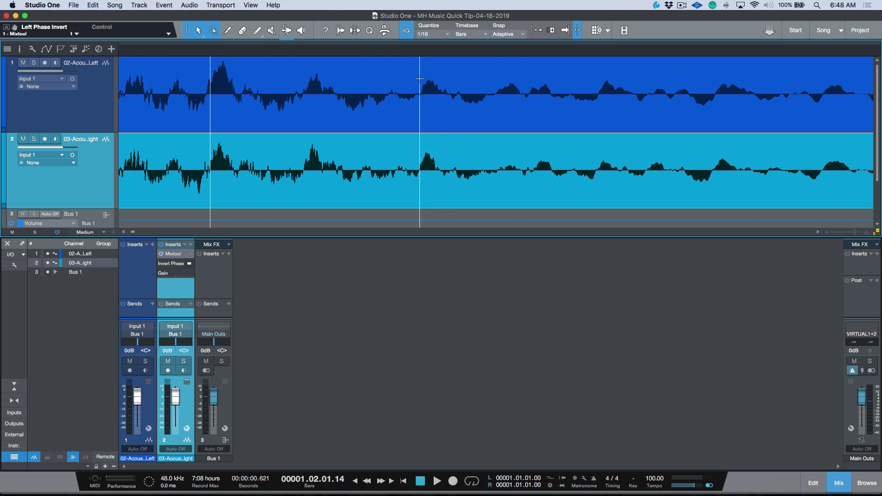
pyautogui.press('w')
pyautogui.press('w')
pyautogui.press('w')
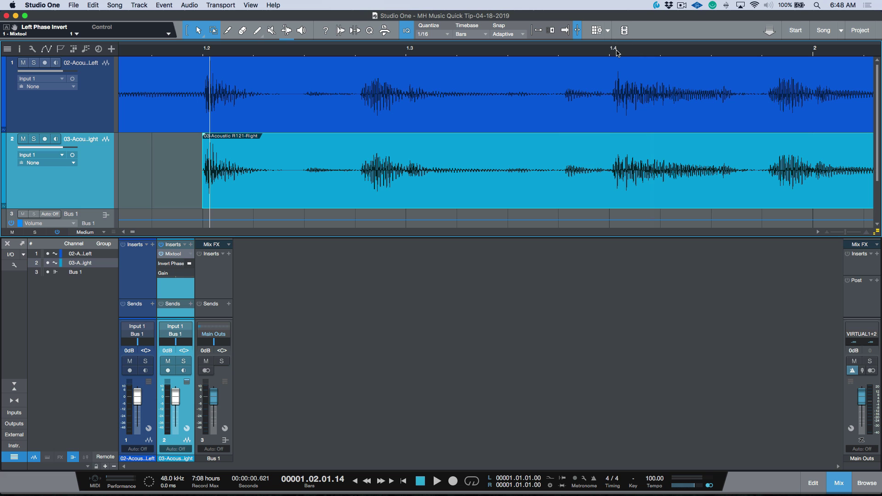
# - Zoom in near bar 1.4 and shift the right-mic event to match the left's transient
pyautogui.moveTo(615, 54); pyautogui.dragTo(605, 88)
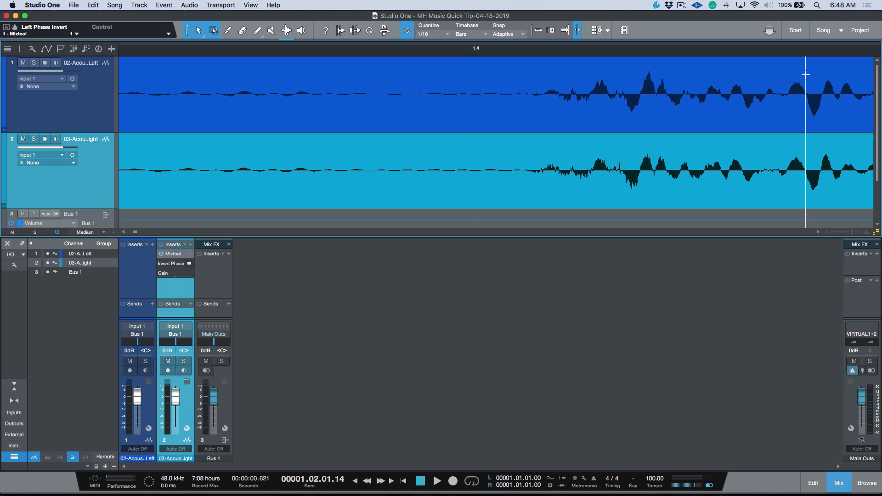
pyautogui.hscroll(10, 784, 73)
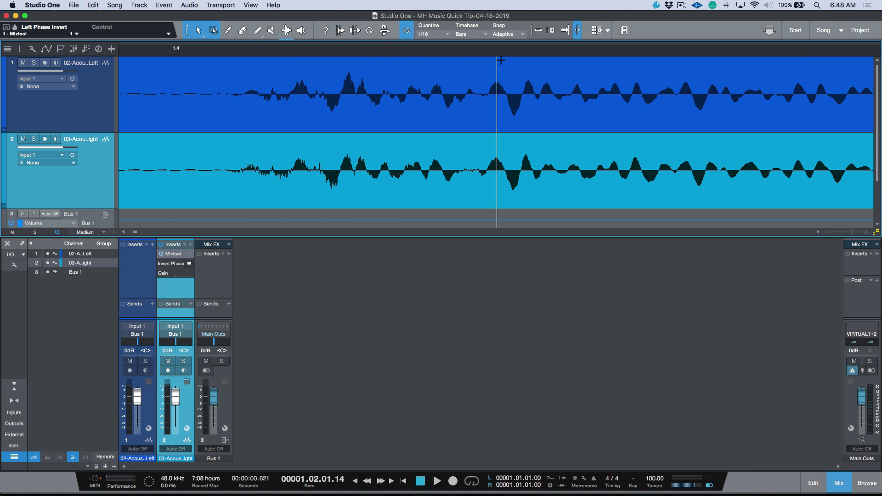
pyautogui.scroll(3, 505, 62)
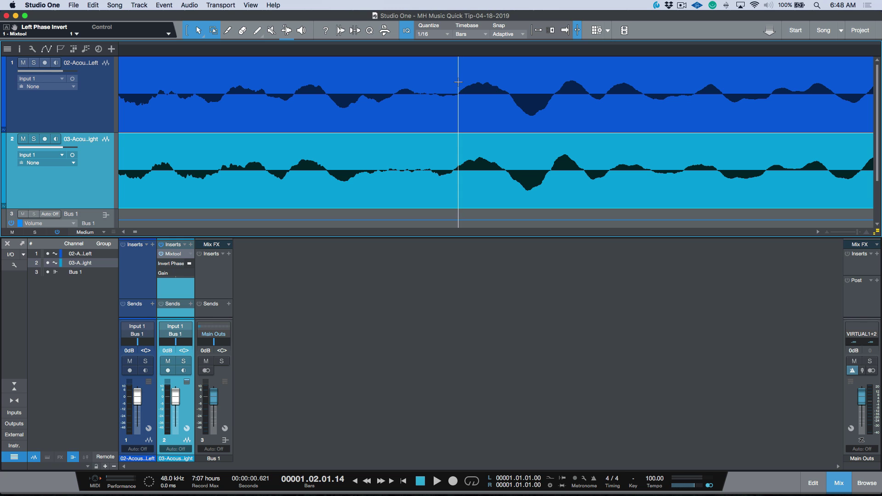
pyautogui.click(454, 196)
pyautogui.moveTo(454, 195); pyautogui.dragTo(455, 195)
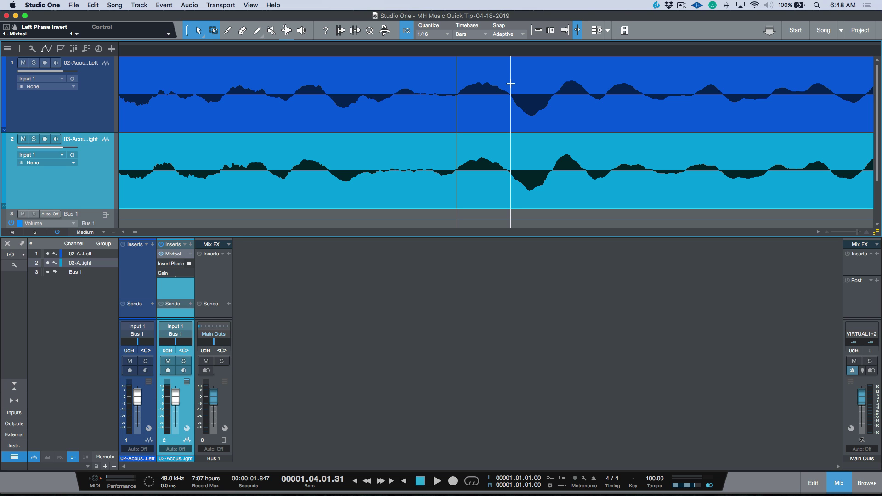
pyautogui.press('w')
pyautogui.press('w')
pyautogui.press('w')
pyautogui.press('w')
pyautogui.press('w')
pyautogui.press('w')
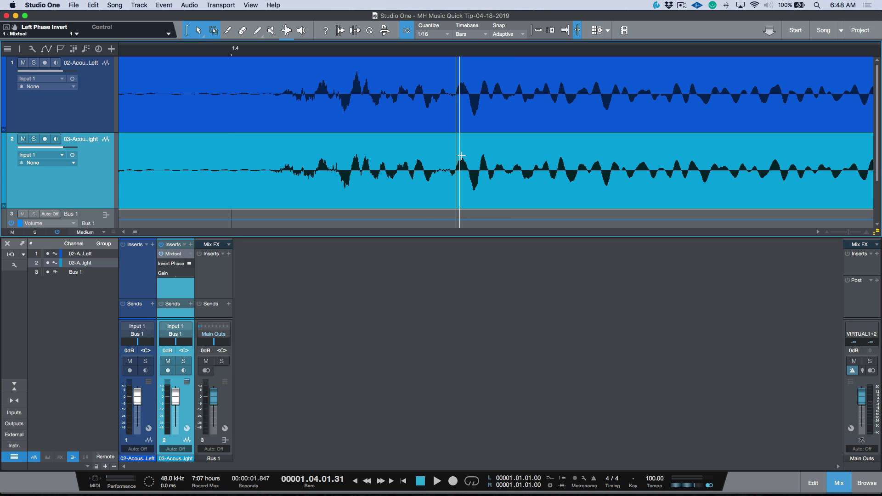
pyautogui.press('w')
pyautogui.press('w')
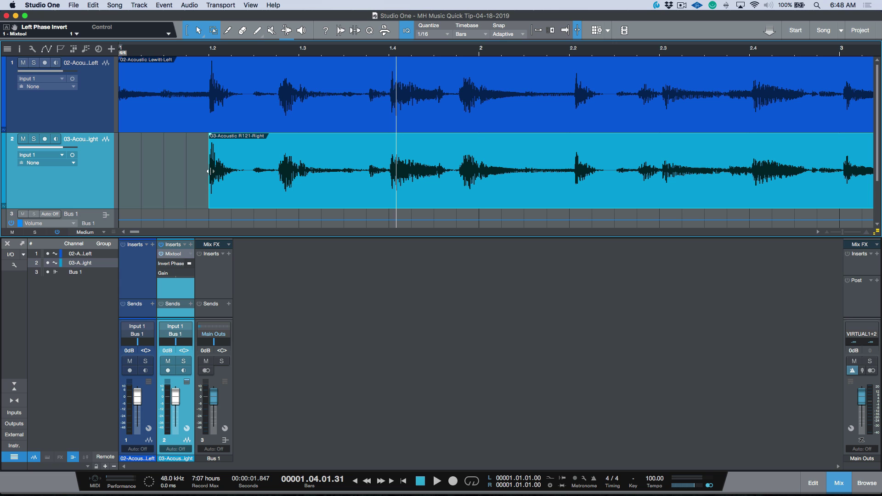
# - Extend the right-mic event back to bar 1 and delete both events' tails at a common end point
pyautogui.moveTo(209, 171); pyautogui.dragTo(119, 172)
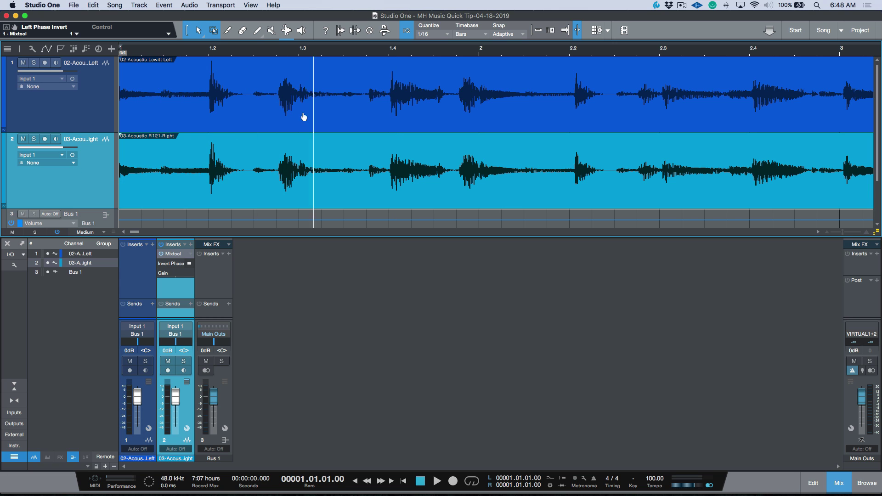
pyautogui.click(226, 5)
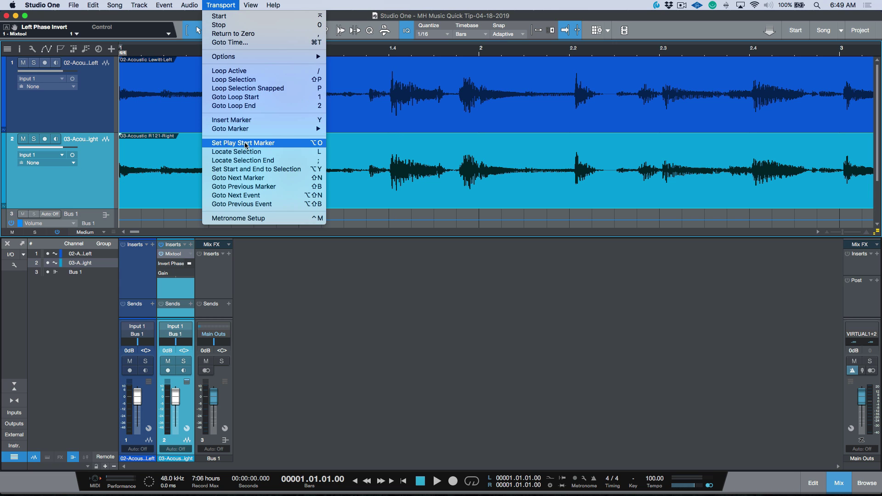
pyautogui.click(244, 160)
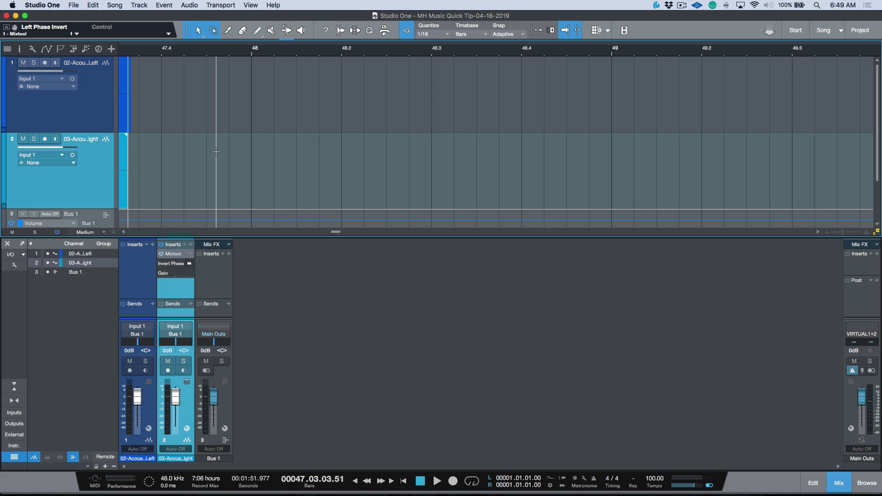
pyautogui.scroll(6, 216, 151)
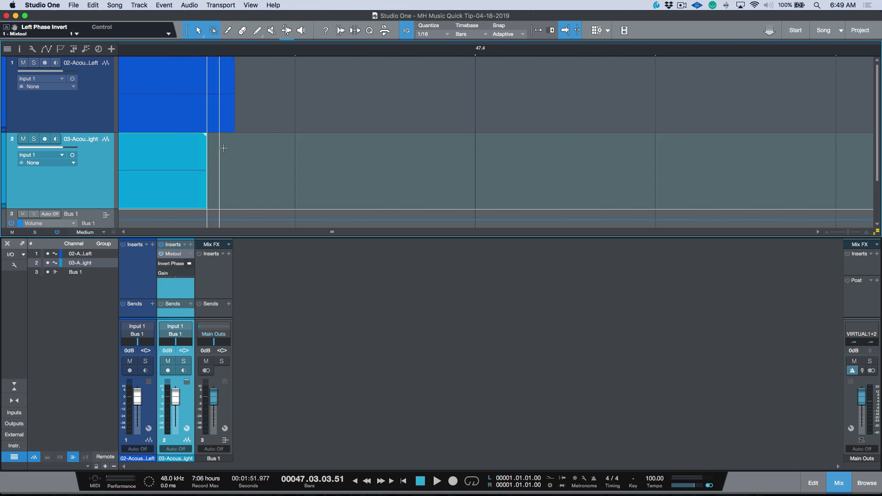
pyautogui.moveTo(305, 87); pyautogui.dragTo(211, 177)
pyautogui.press('Delete')
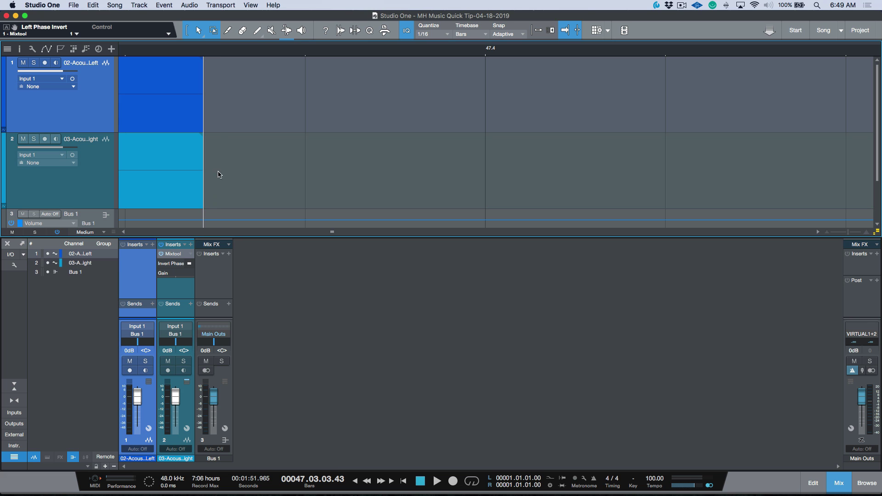
pyautogui.press(',')
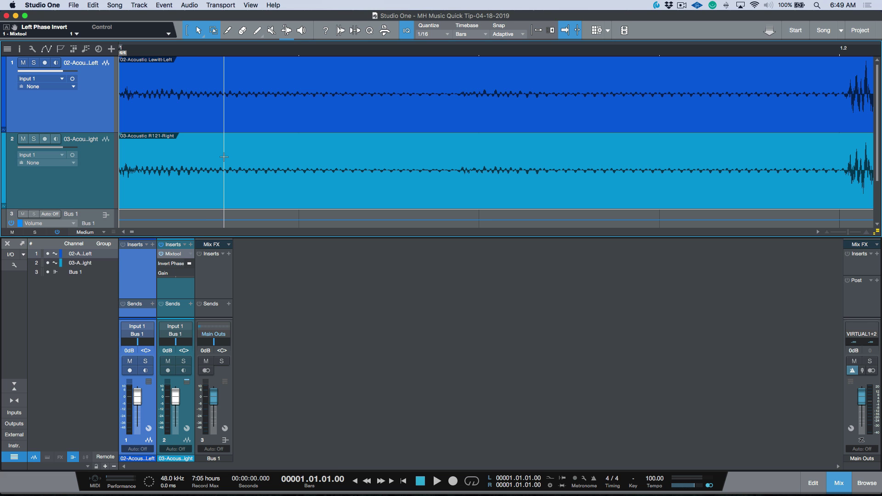
pyautogui.press('w')
pyautogui.press('w')
pyautogui.press('w')
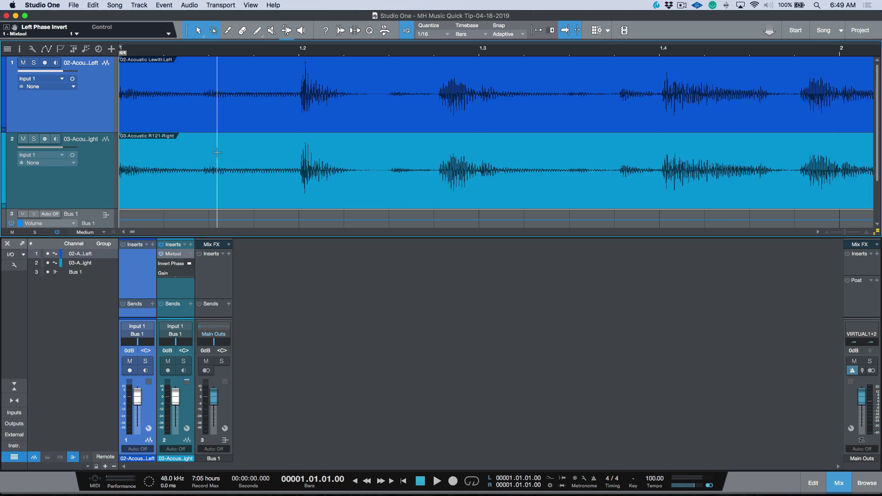
pyautogui.press('w')
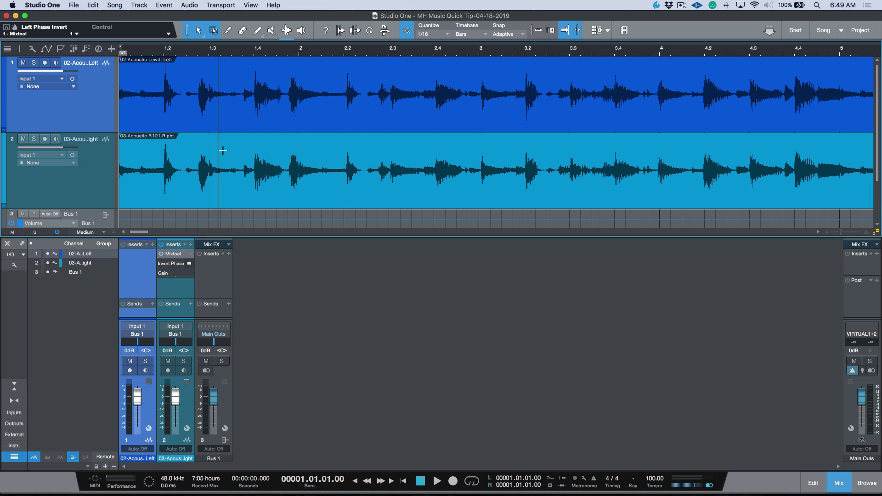
# - Audition playback while toggling Mixtool's Invert Phase off, on, and off on the right-mic track
pyautogui.click(177, 254)
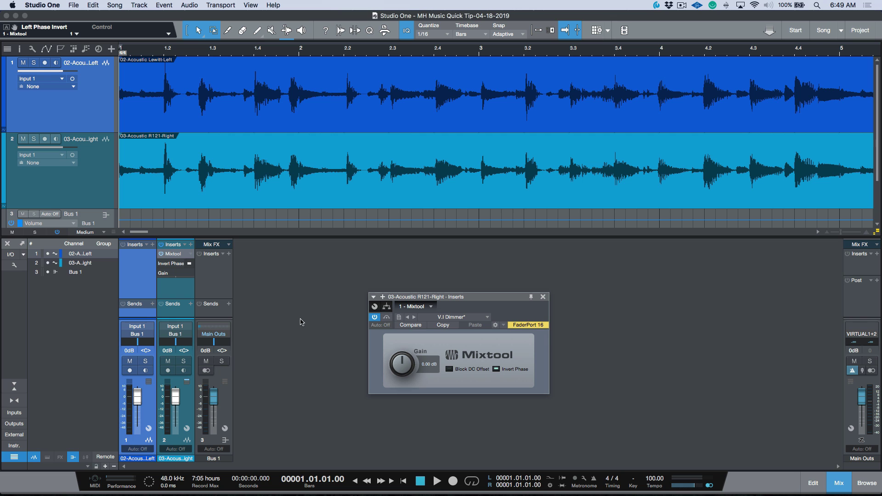
pyautogui.press('space')
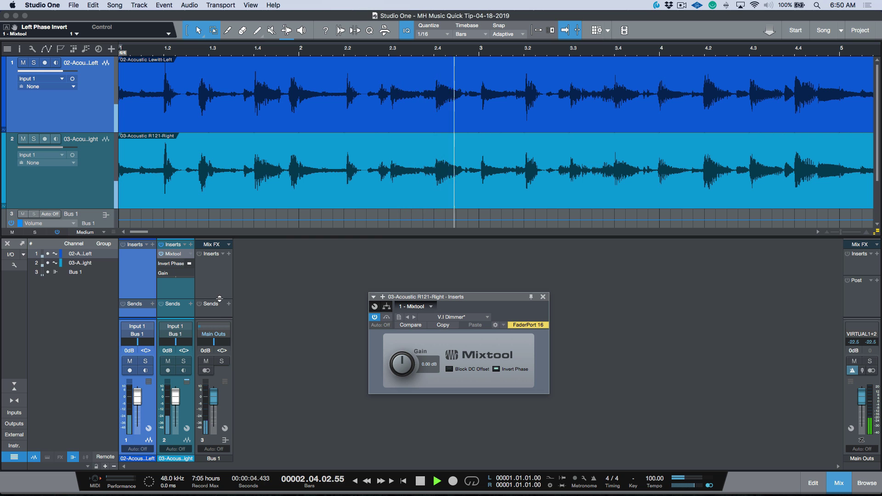
pyautogui.click(189, 264)
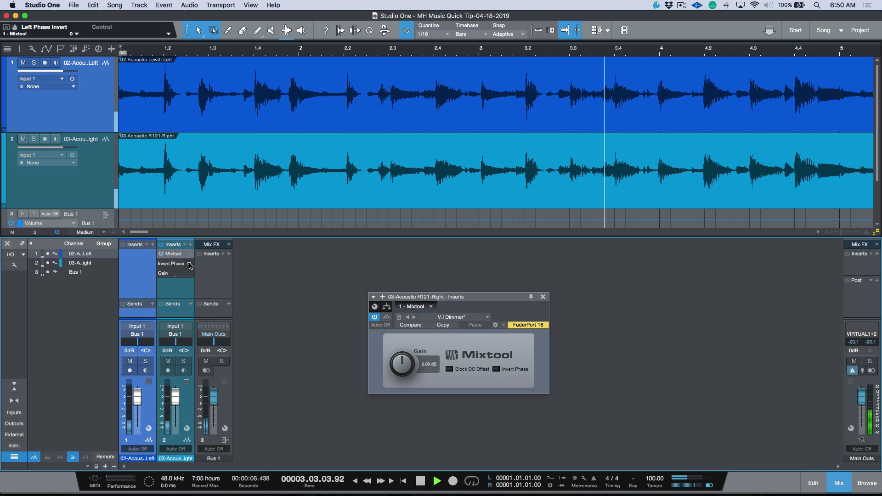
pyautogui.click(189, 264)
pyautogui.click(189, 264)
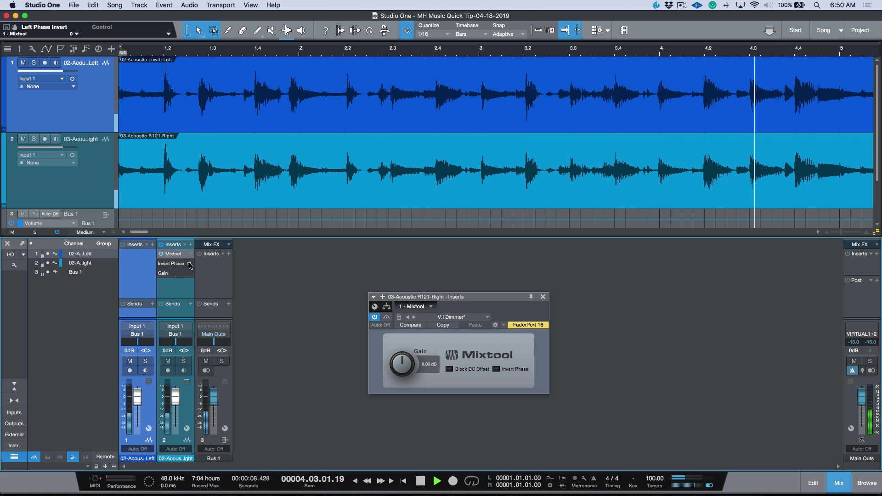
pyautogui.press('space')
# - Pan the guitars apart left and right, close Mixtool, and play them back
pyautogui.moveTo(179, 343); pyautogui.dragTo(131, 346)
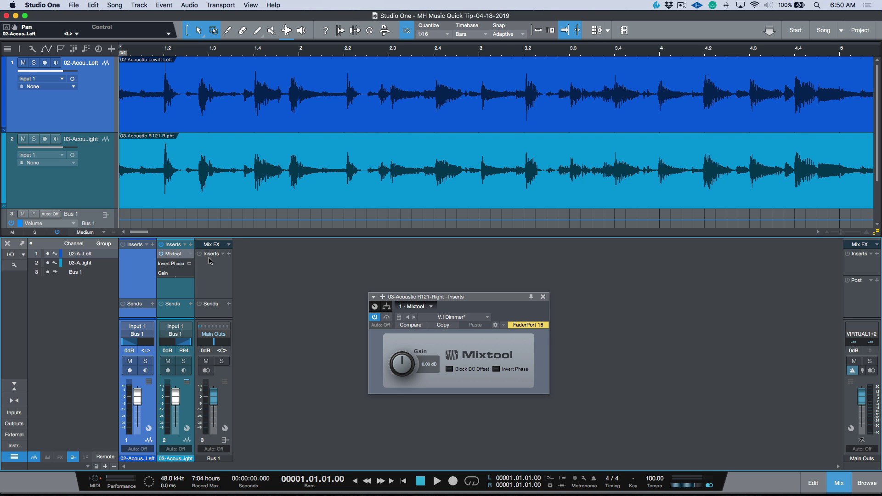
pyautogui.click(542, 297)
pyautogui.press('space')
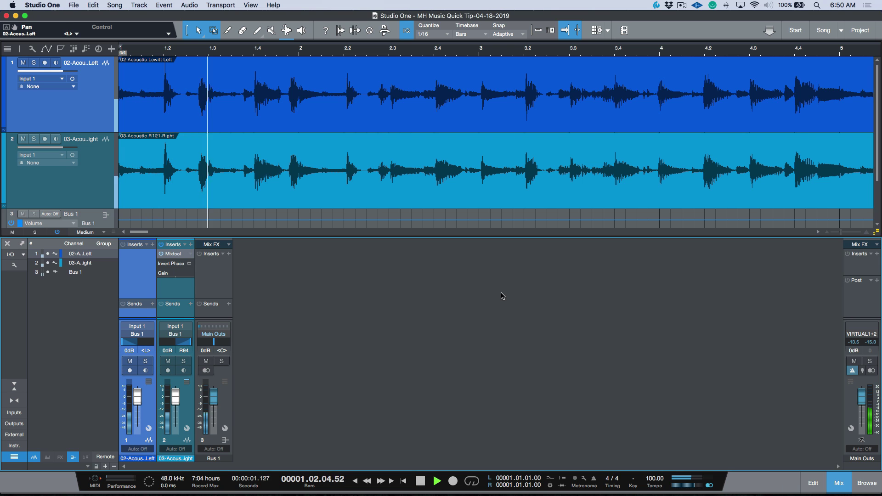
# - Raise the right-mic fader to +2.3 dB, stop playback, and check the track list options
pyautogui.moveTo(177, 400); pyautogui.dragTo(178, 395)
pyautogui.press('space')
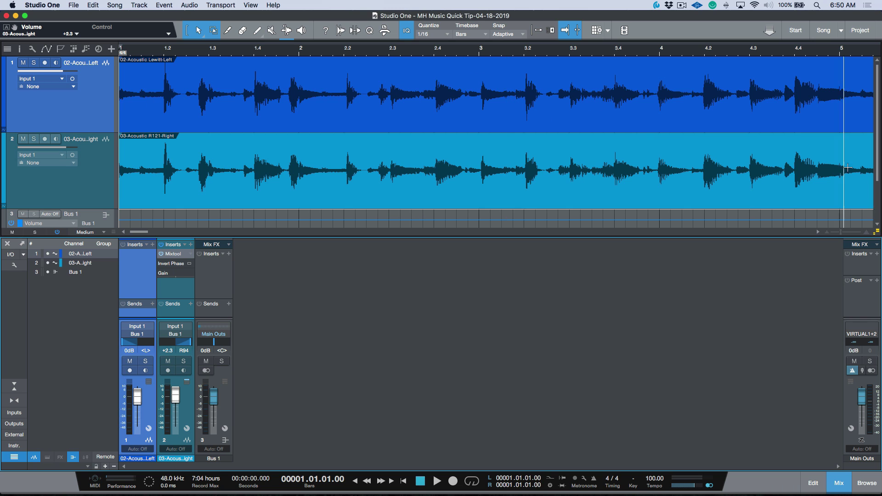
pyautogui.click(31, 49)
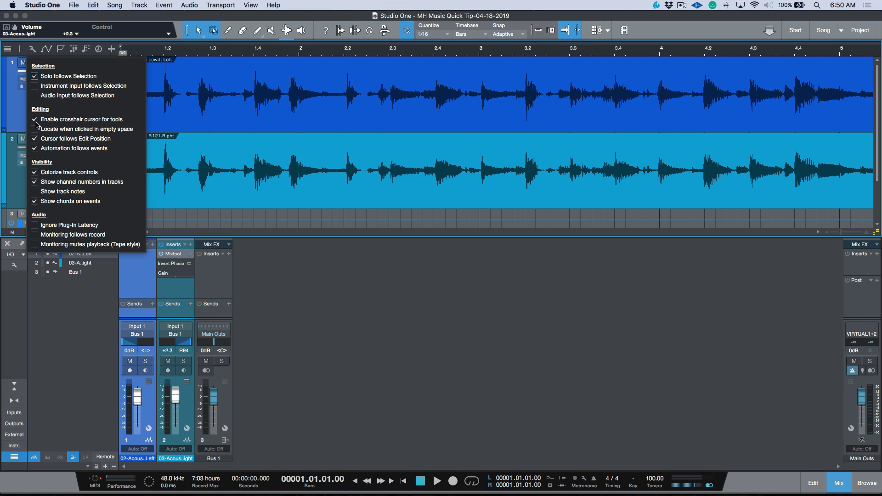
pyautogui.click(346, 283)
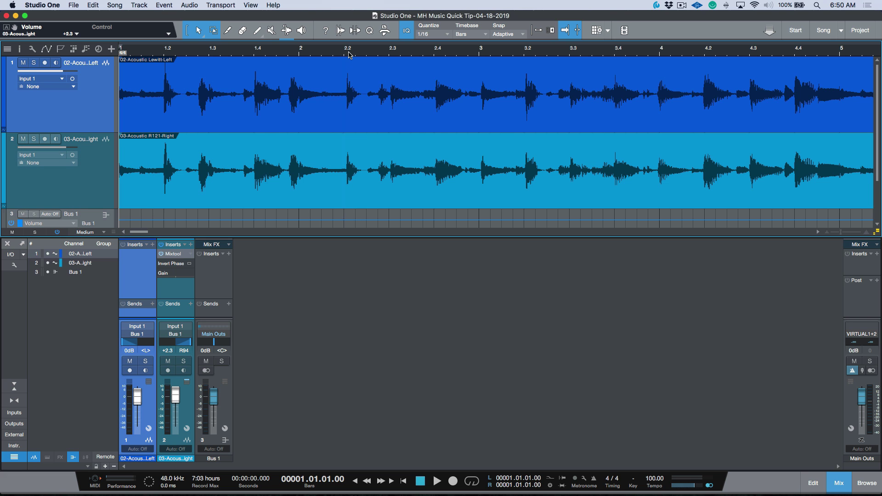
pyautogui.scroll(2, 349, 71)
pyautogui.scroll(4, 348, 70)
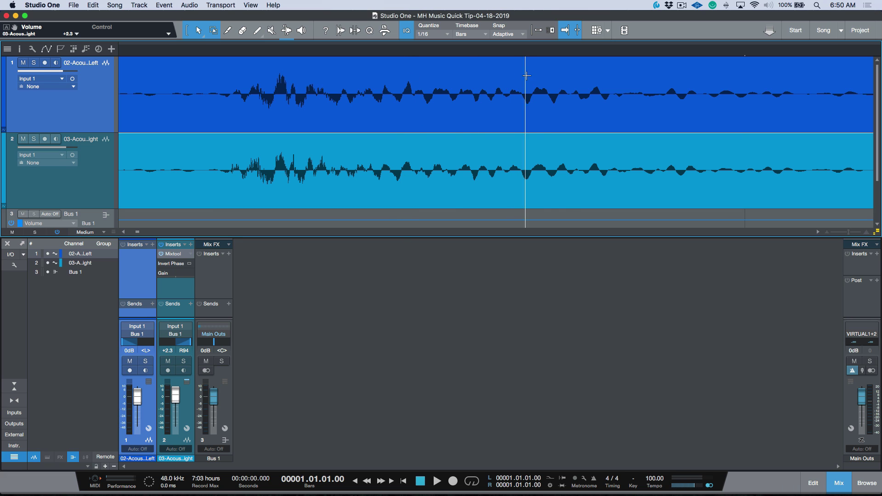
# - Centre both guitar pans and switch off Invert Phase on the right-mic Mixtool
pyautogui.keyDown('alt'); pyautogui.click(186, 344); pyautogui.keyUp('alt')
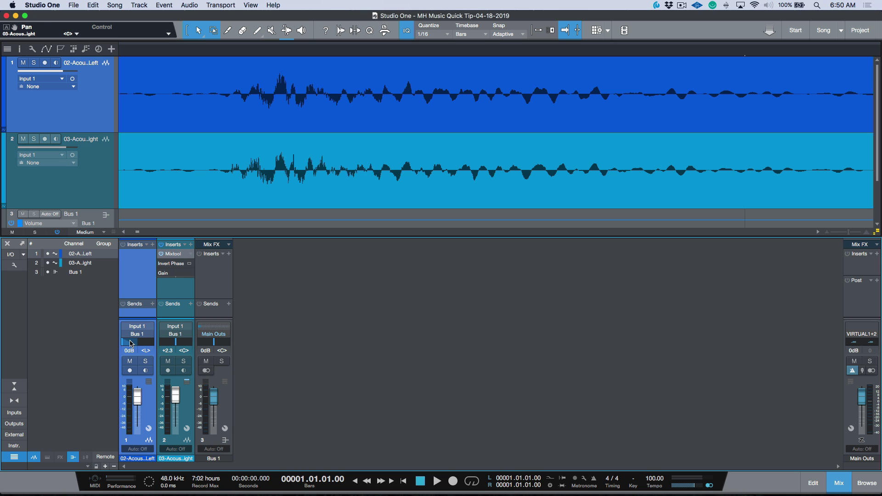
pyautogui.keyDown('alt'); pyautogui.click(131, 342); pyautogui.keyUp('alt')
pyautogui.click(189, 265)
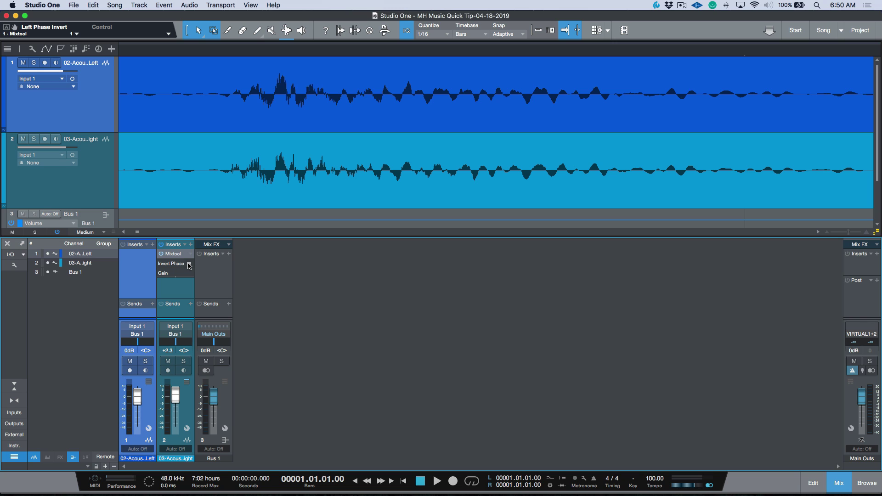
pyautogui.click(189, 264)
# - Remove Mixtool from the right-mic track and pan the guitars hard right and hard left
pyautogui.moveTo(173, 254); pyautogui.dragTo(363, 274)
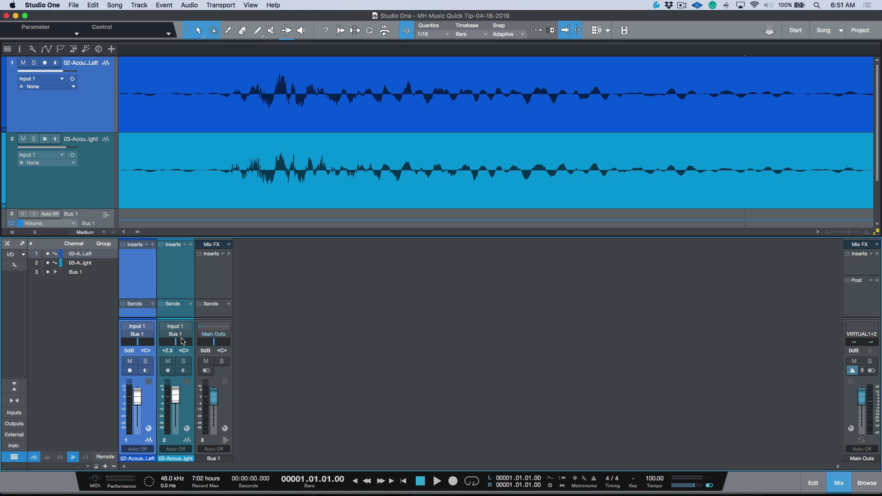
pyautogui.moveTo(180, 343); pyautogui.dragTo(355, 376)
pyautogui.moveTo(141, 342); pyautogui.dragTo(84, 351)
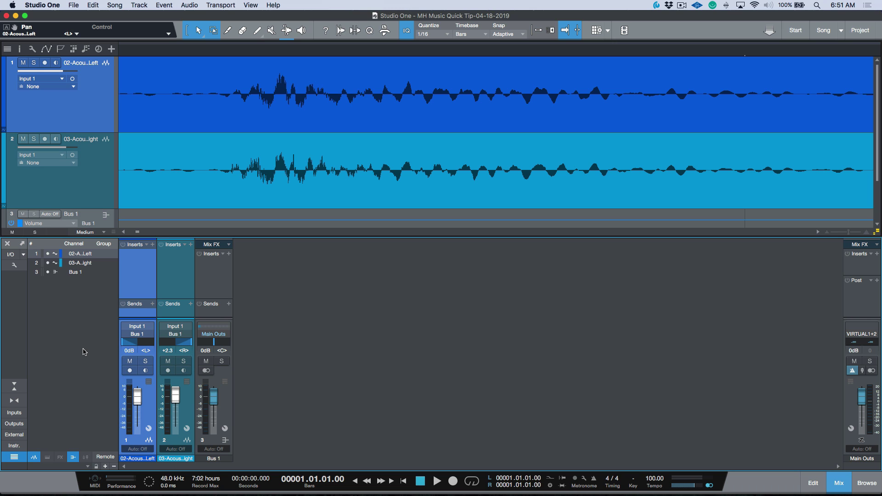